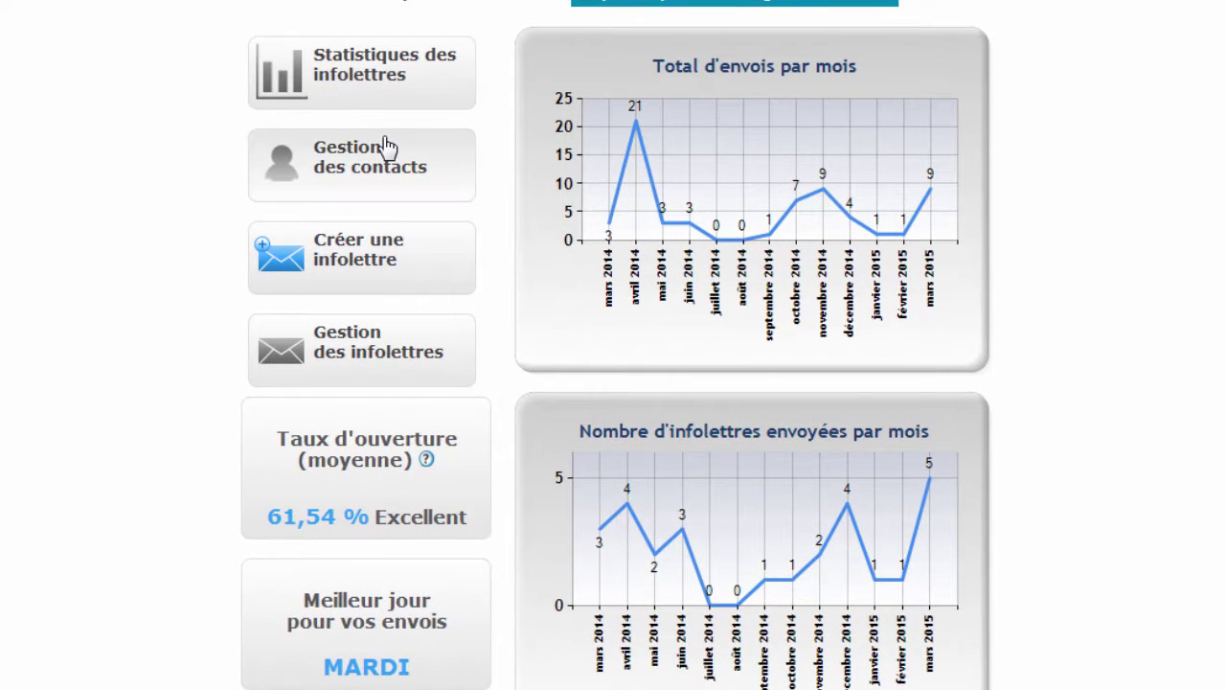
- Open the list management page of the contacts and create two mailing lists named Liste1 and Liste2
click(387, 146)
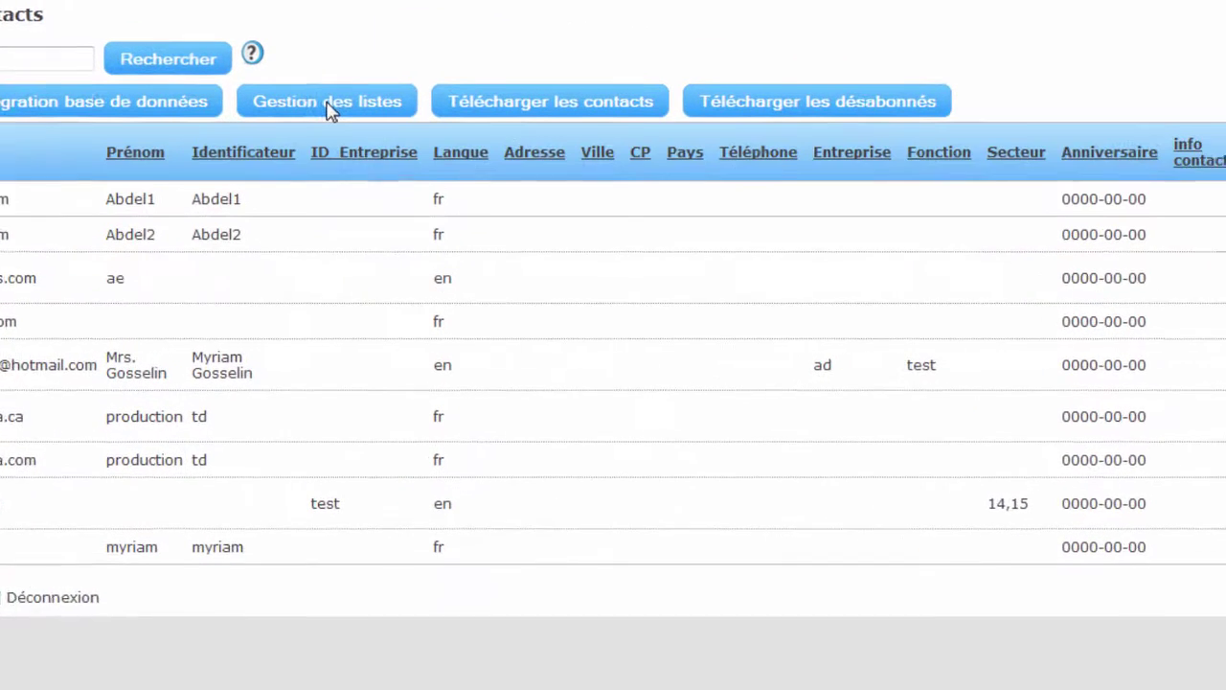
click(323, 100)
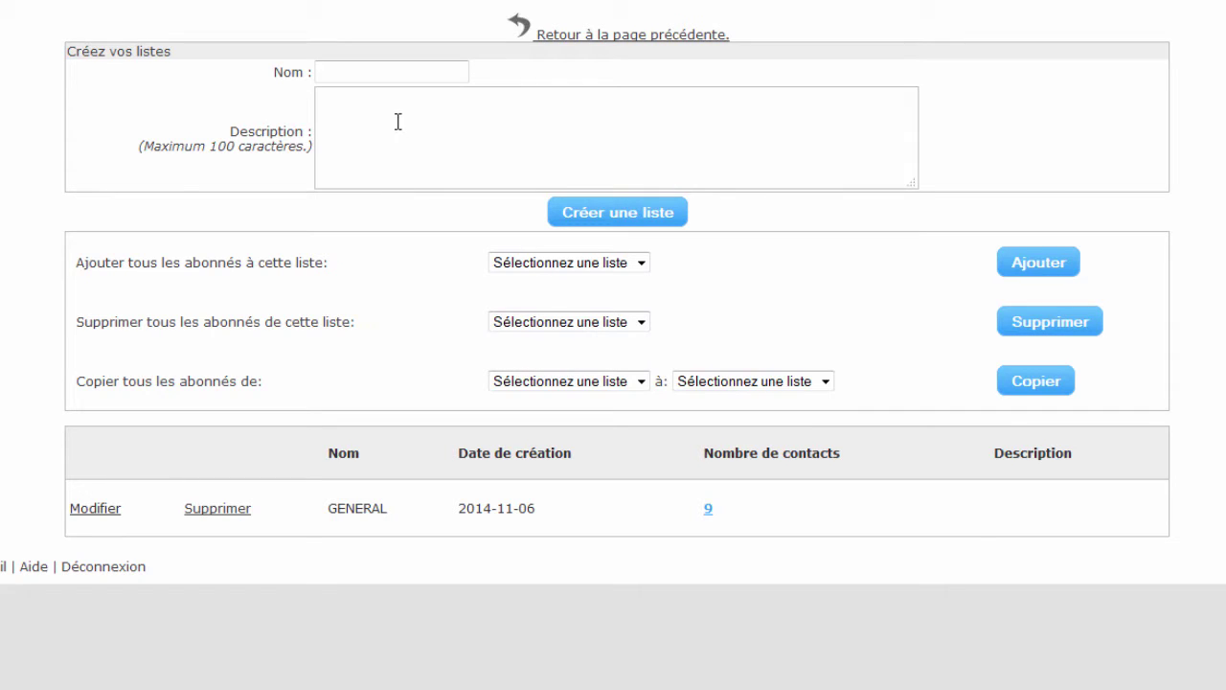
click(385, 76)
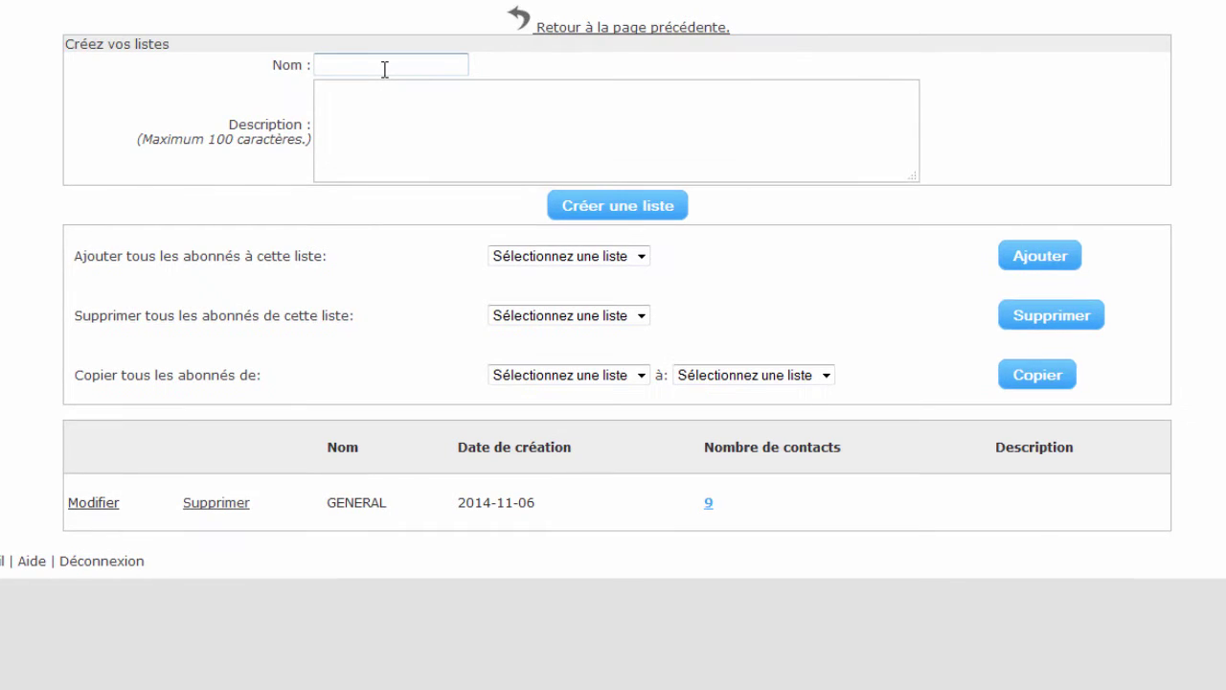
text(Liste1)
click(656, 216)
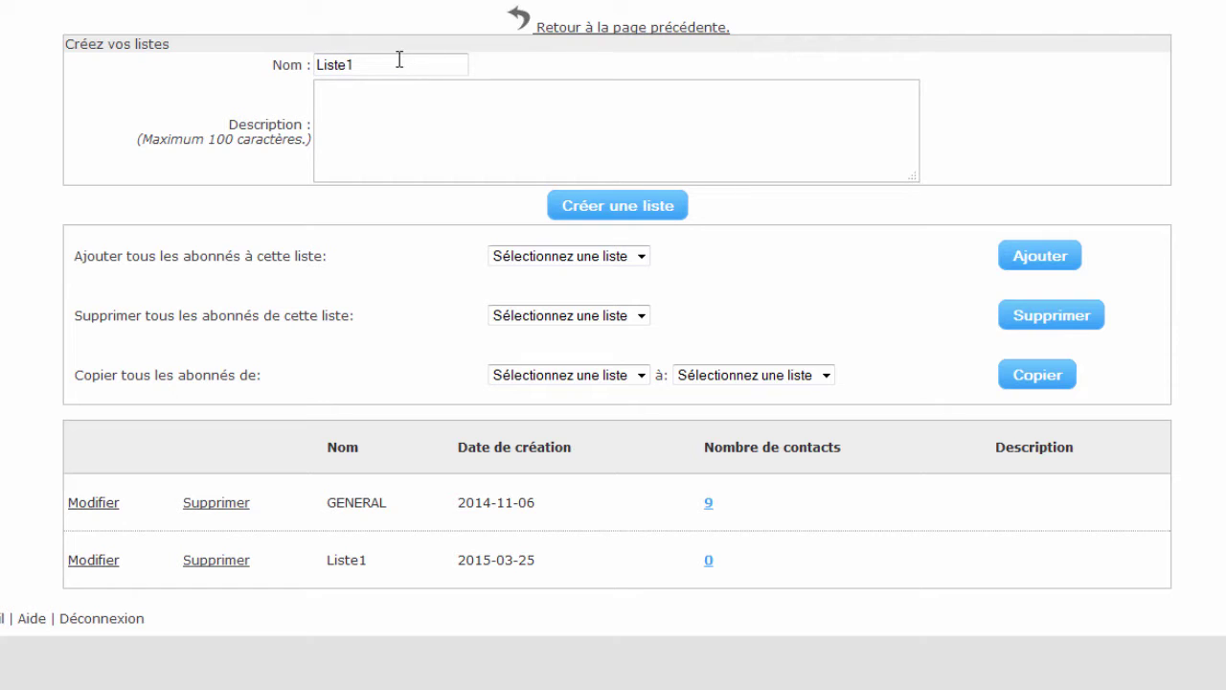
key(BackSpace)
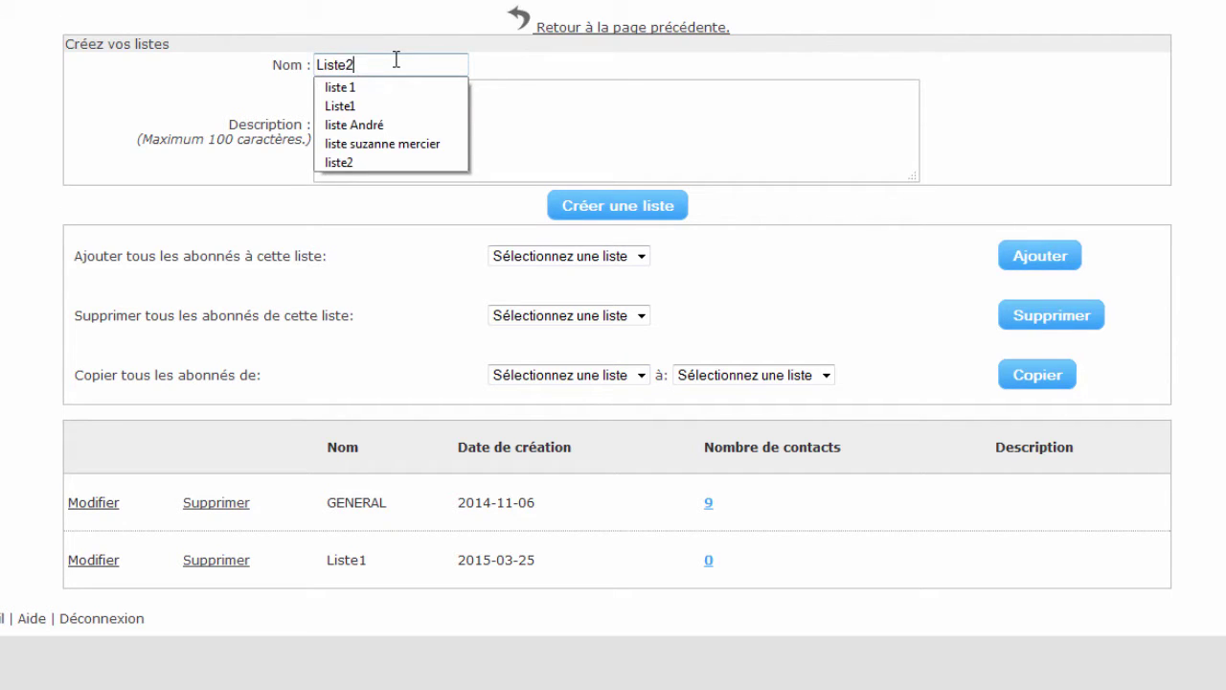
click(644, 214)
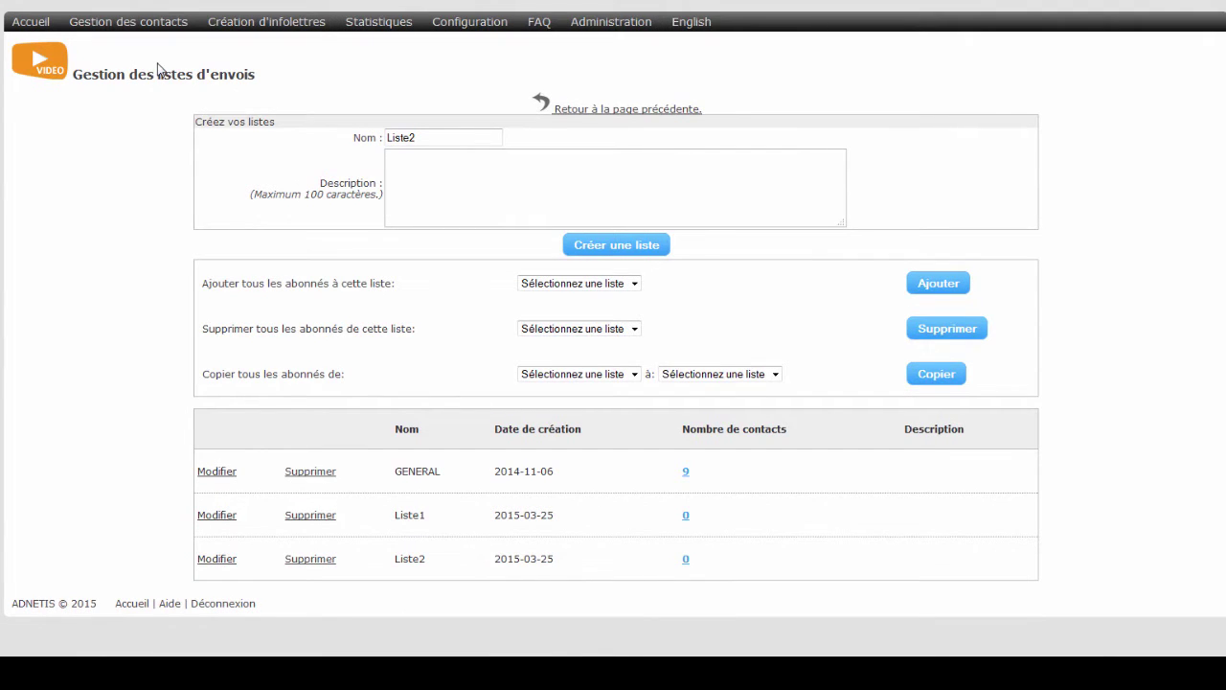
- On the contact database update page, choose listecourrieltestenvoi5mars2014.xls as the file to import
click(135, 21)
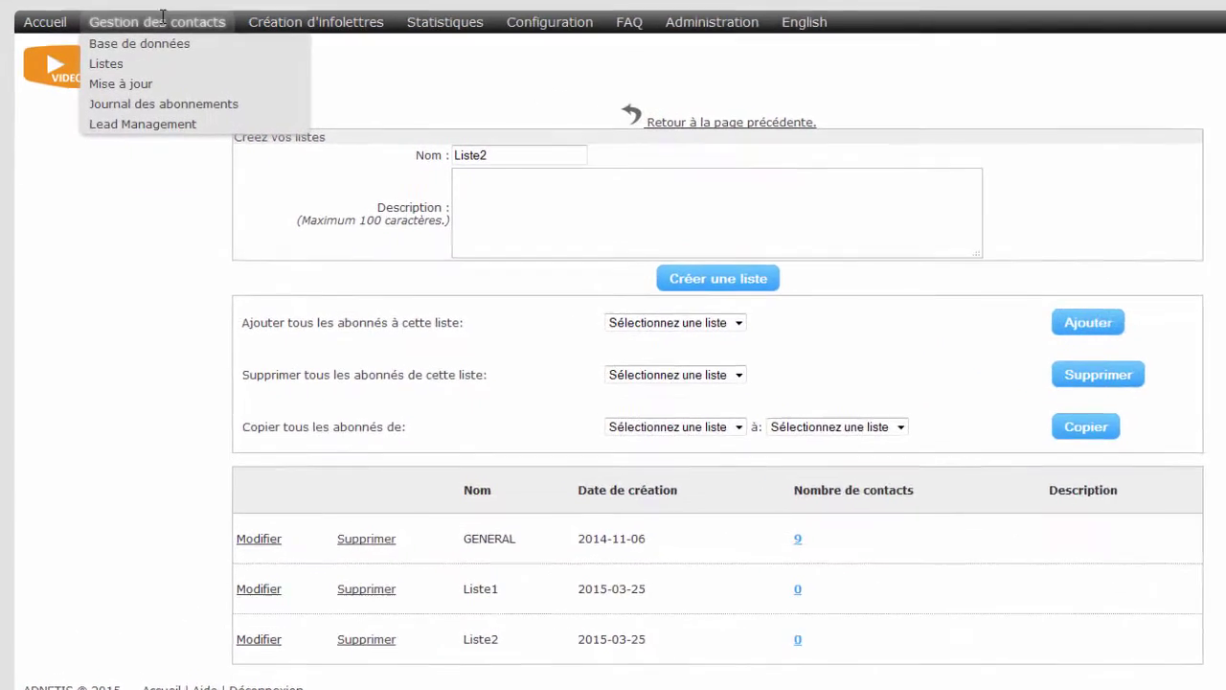
click(140, 88)
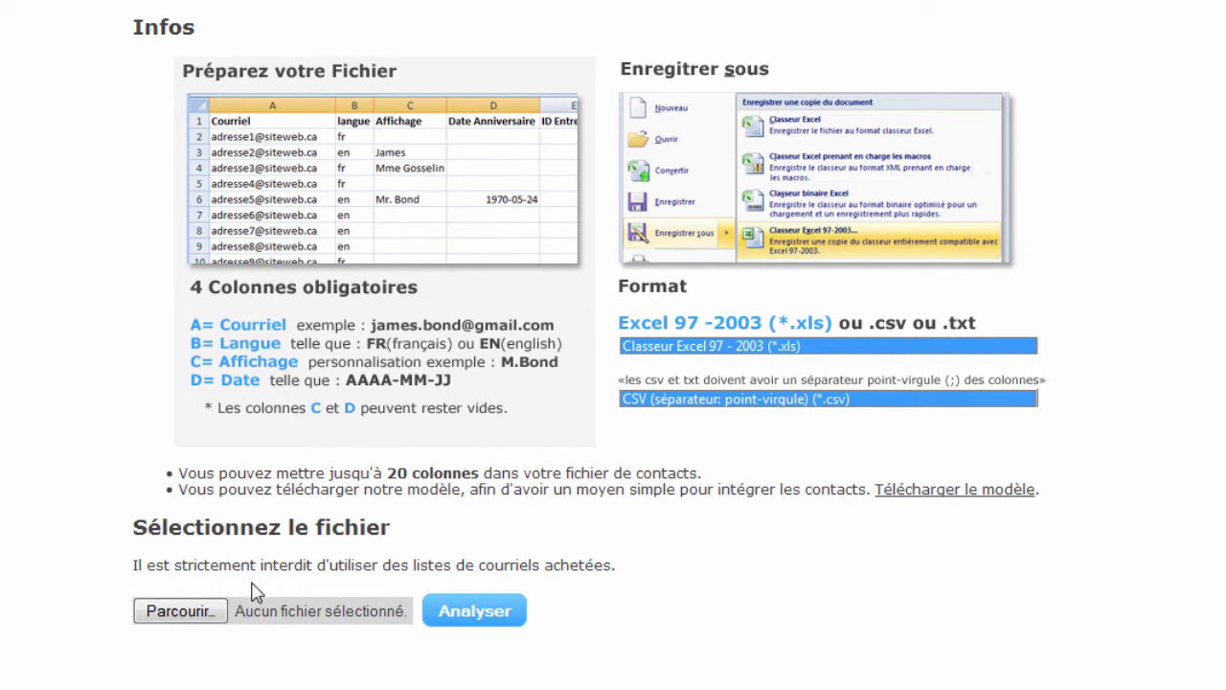
click(204, 614)
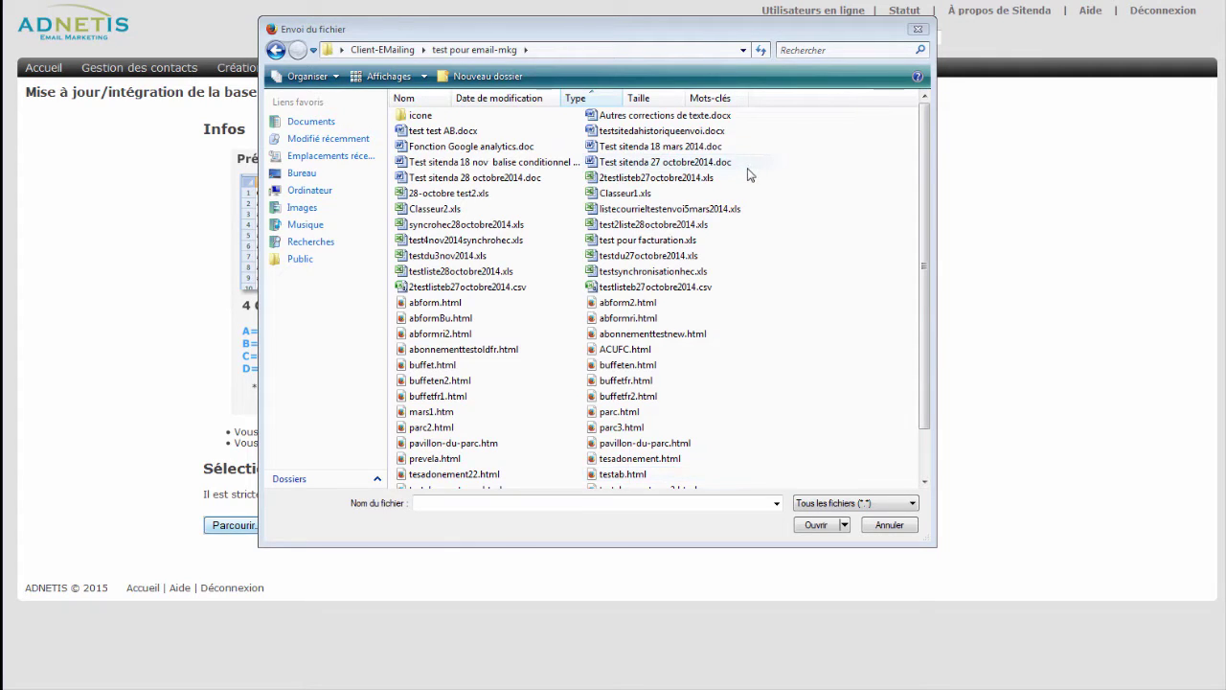
click(728, 209)
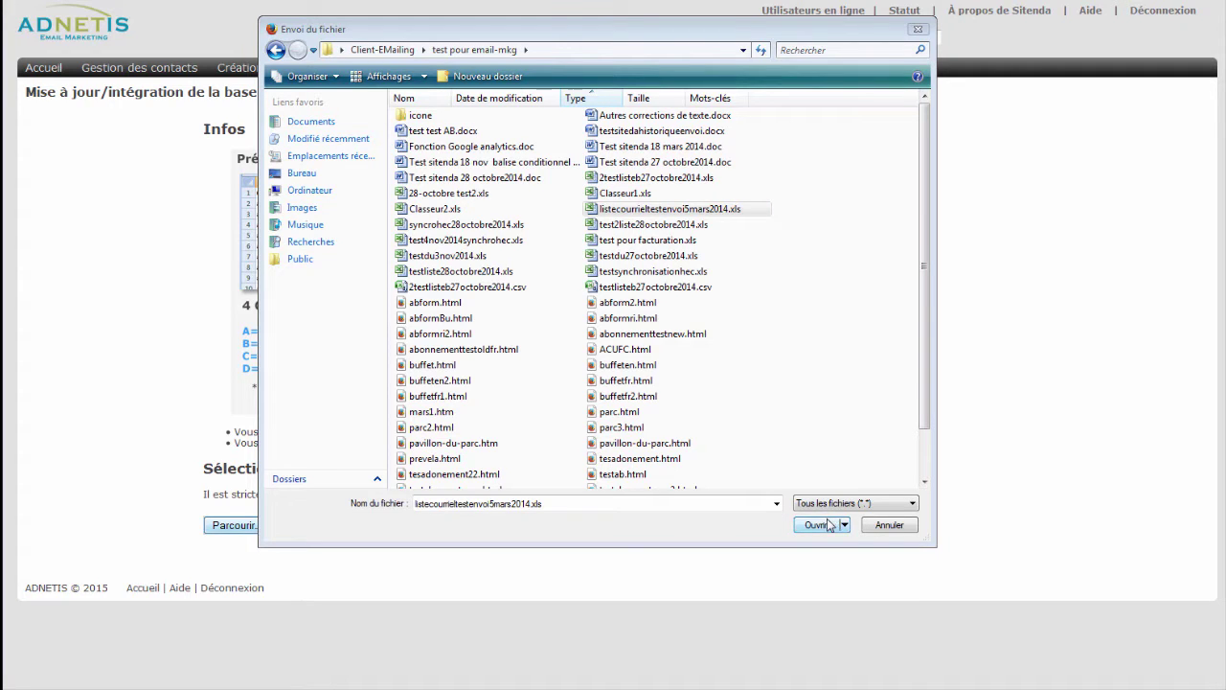
click(816, 525)
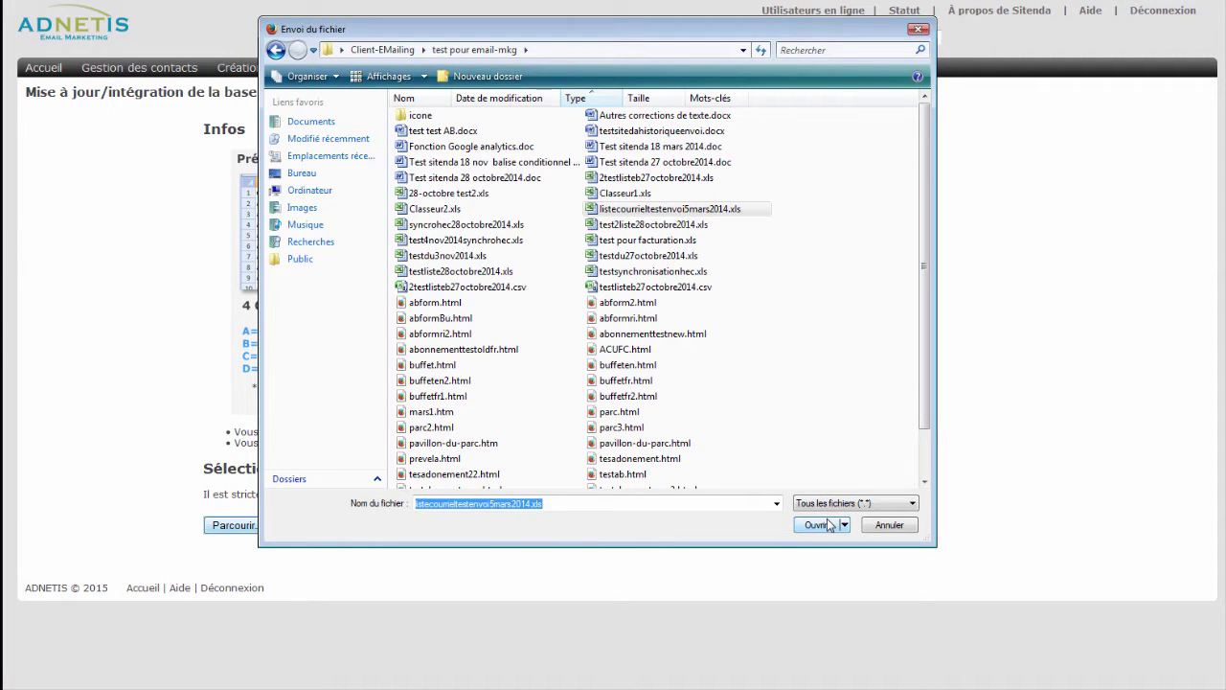
click(828, 525)
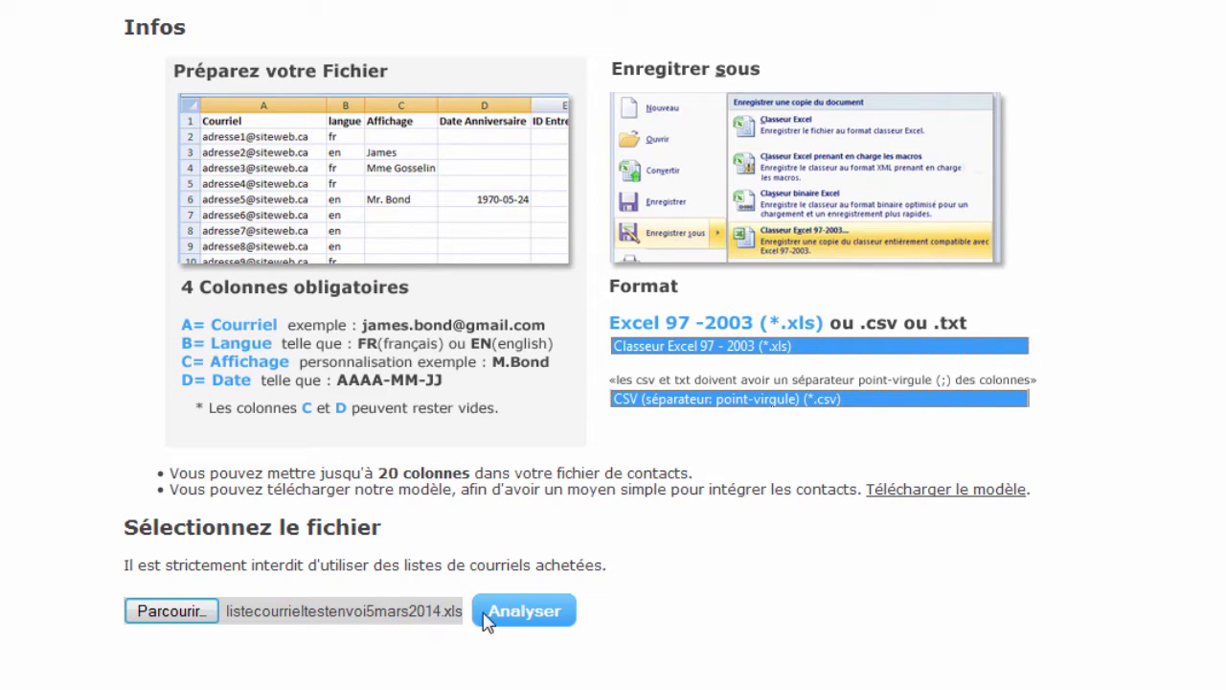
- Analyse the selected contact file and integrate its contacts into the database under Liste1
click(564, 611)
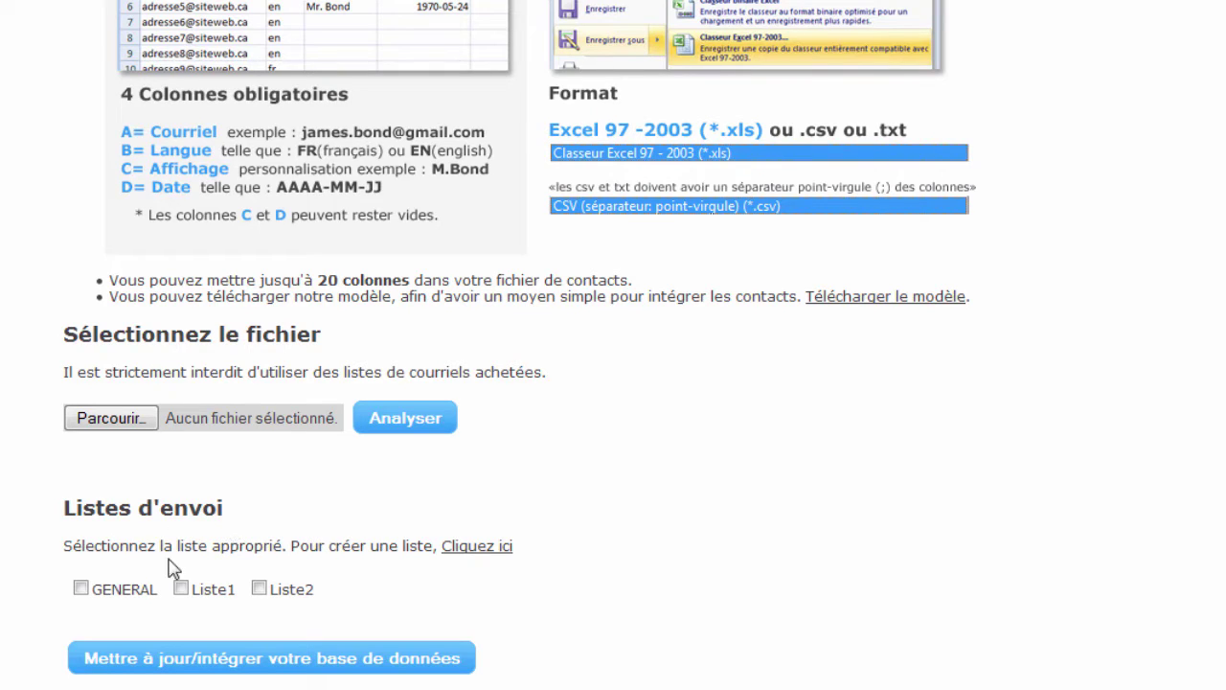
click(196, 590)
click(278, 659)
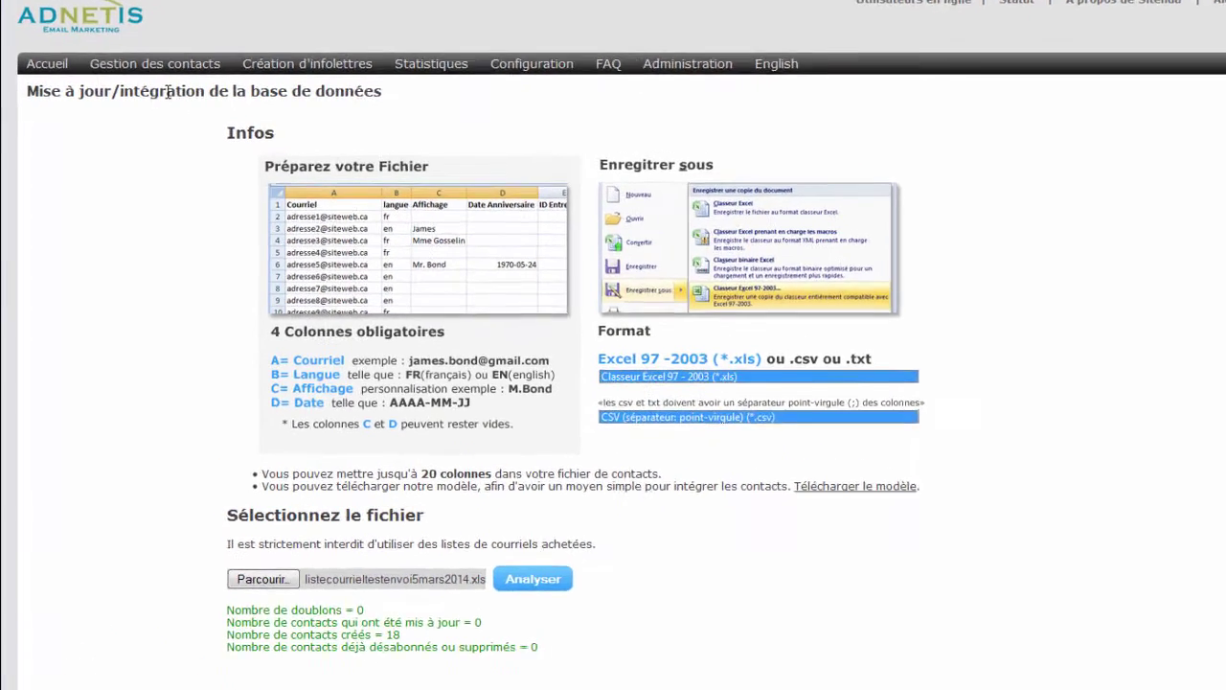
- Return to list management through the contact database and add all subscribers to the GENERAL list
mouse_move(159, 60)
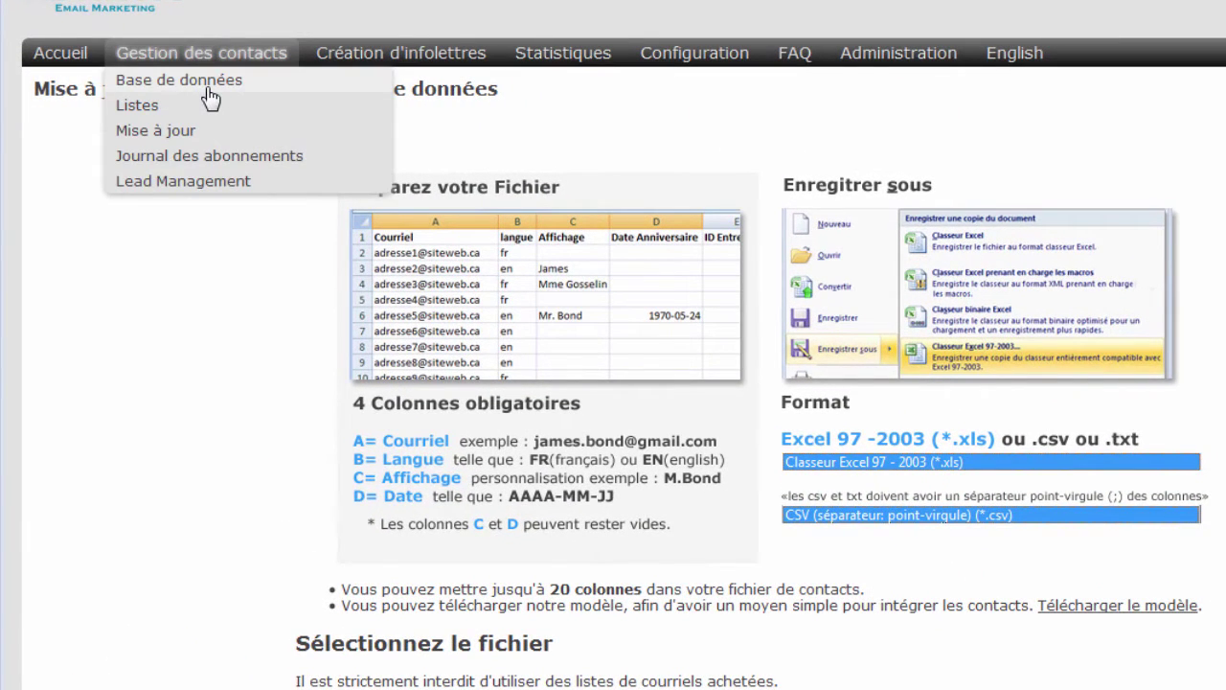
click(206, 86)
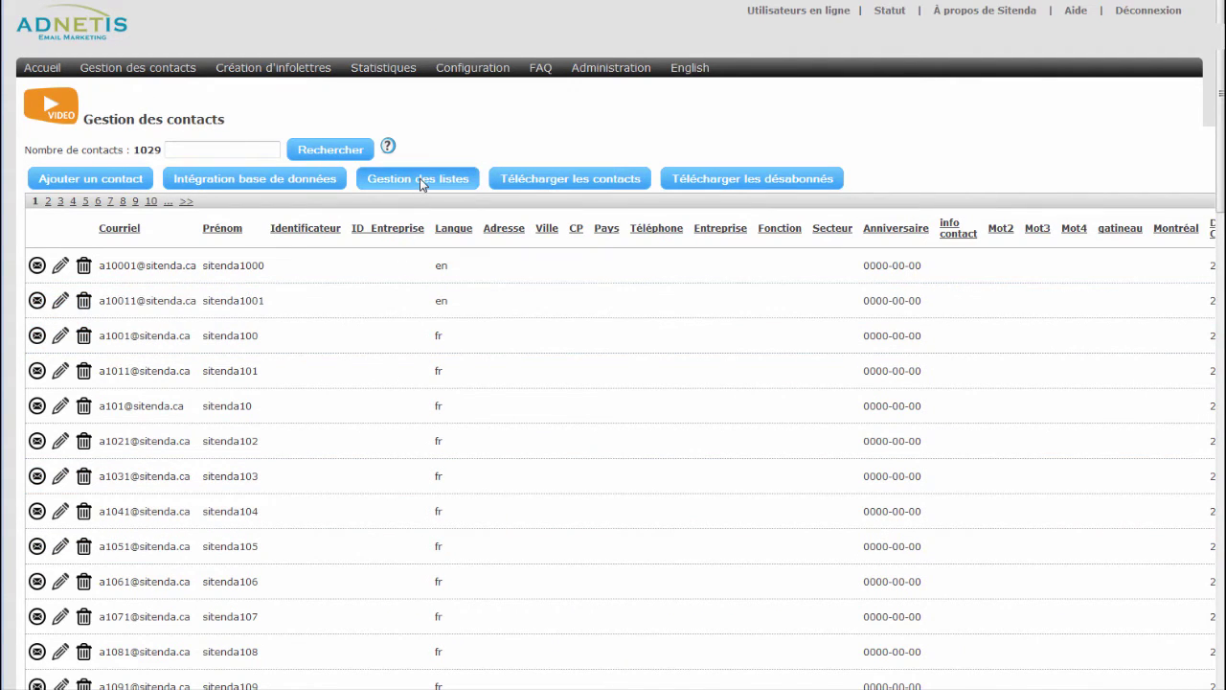
click(420, 178)
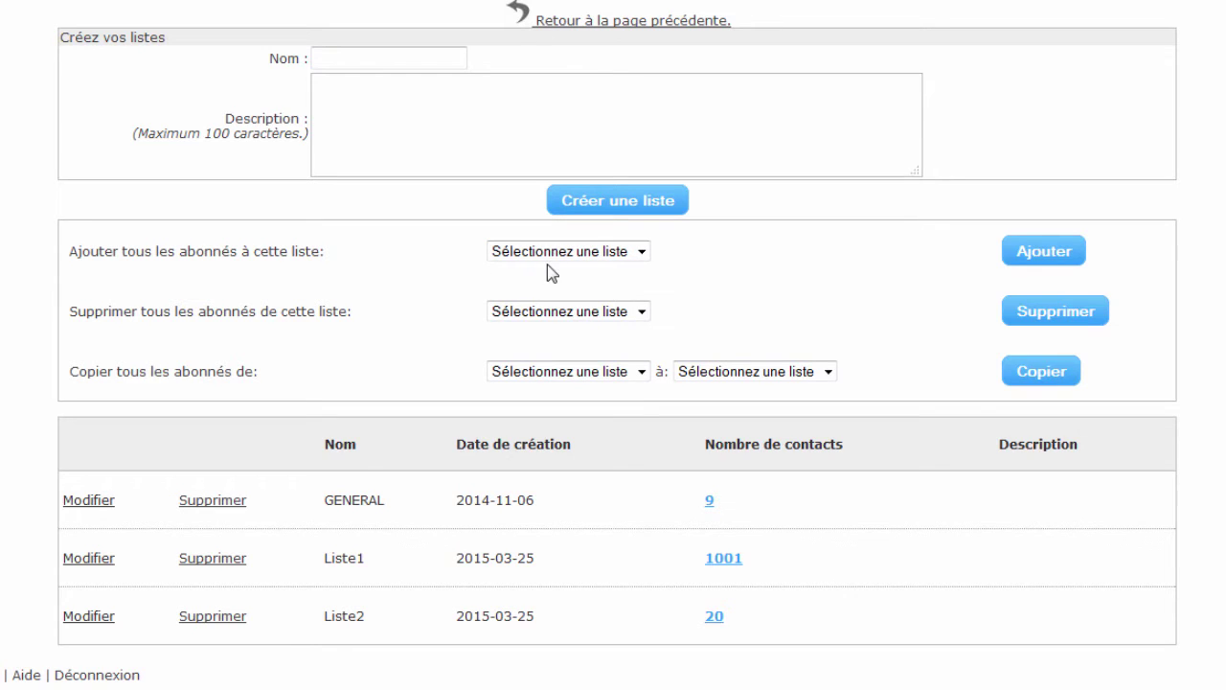
click(627, 258)
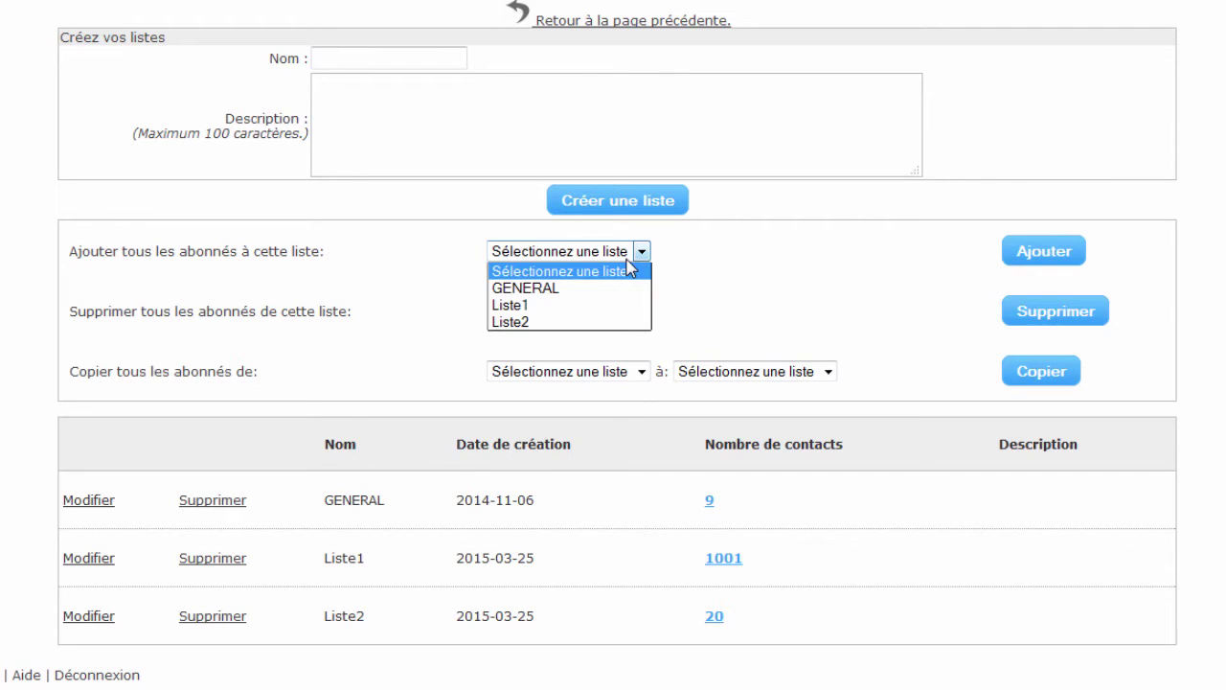
click(587, 294)
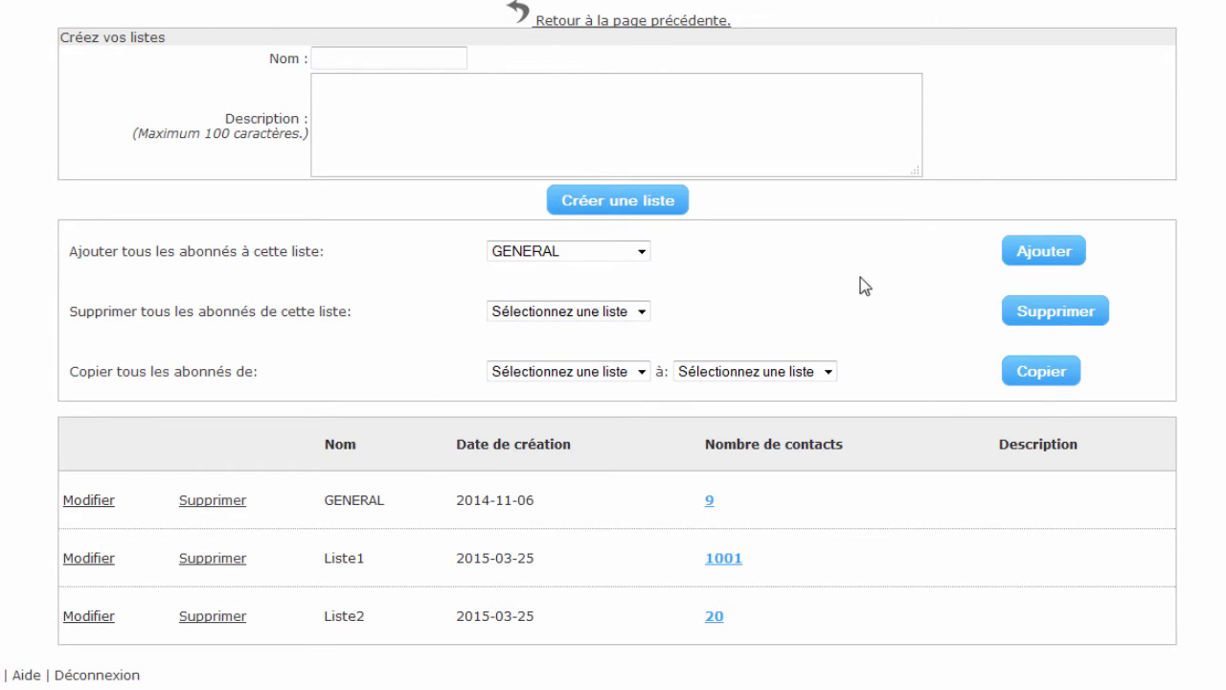
click(1066, 264)
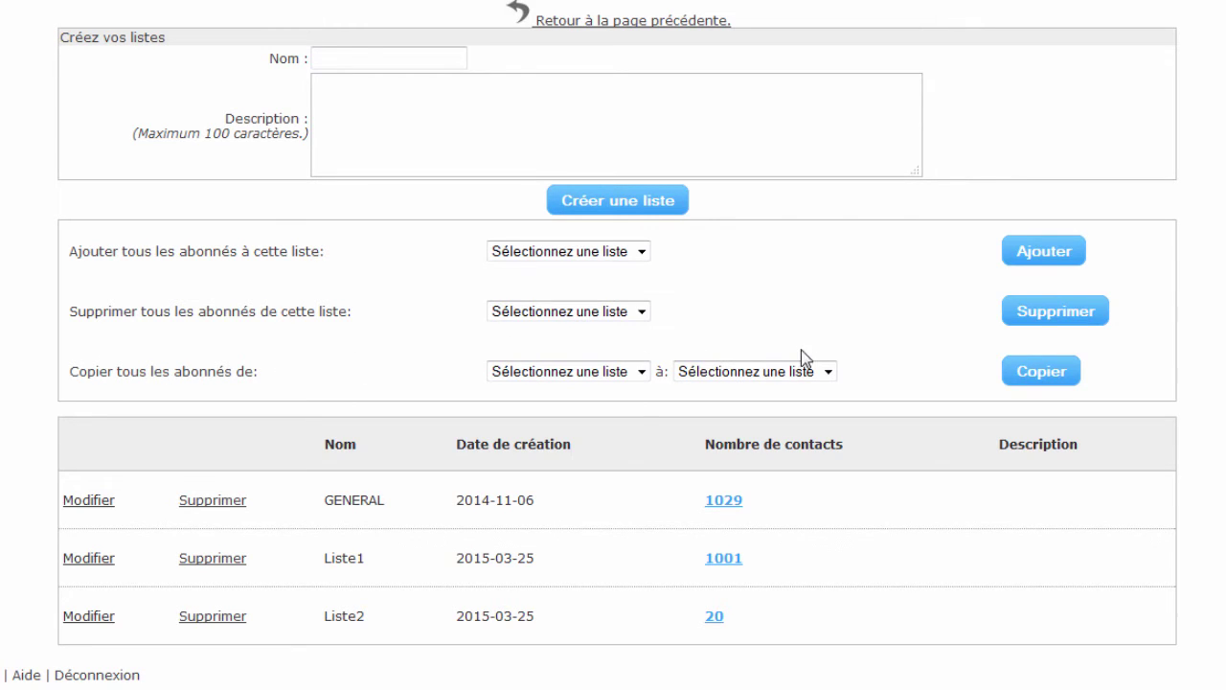
- Create another mailing list named liste3, leaving its description empty
click(439, 55)
text(liste3)
click(597, 194)
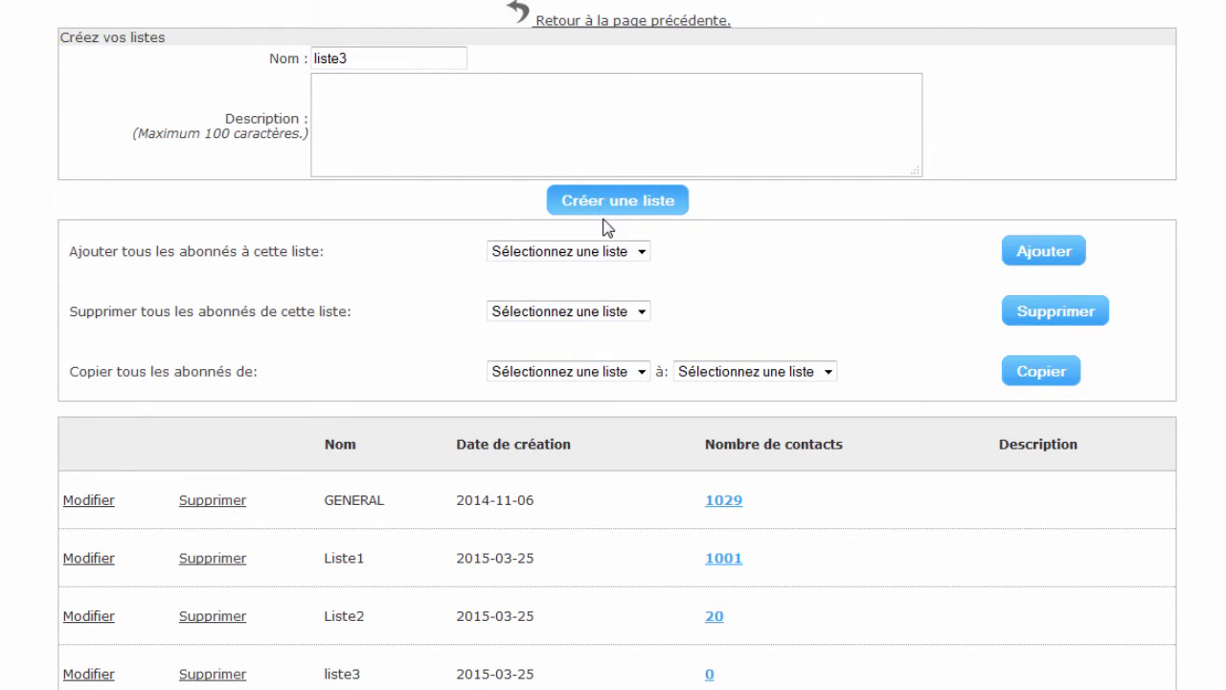
- Copy all subscribers from Liste2 to liste3
click(632, 378)
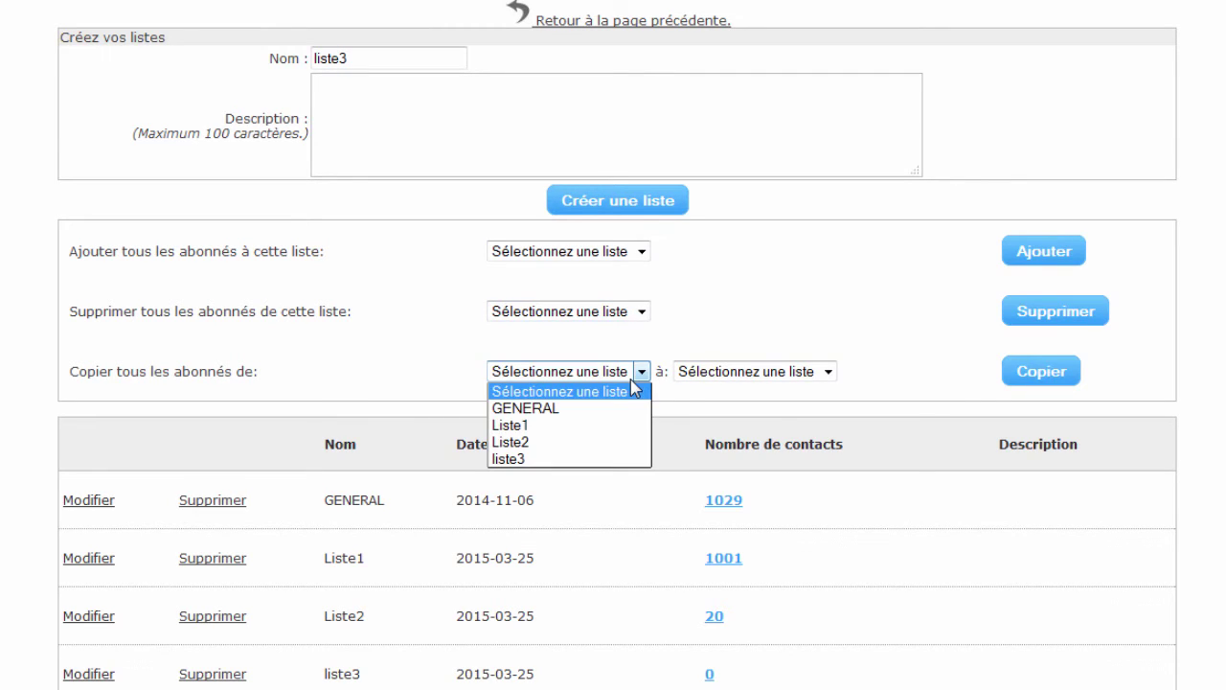
click(549, 442)
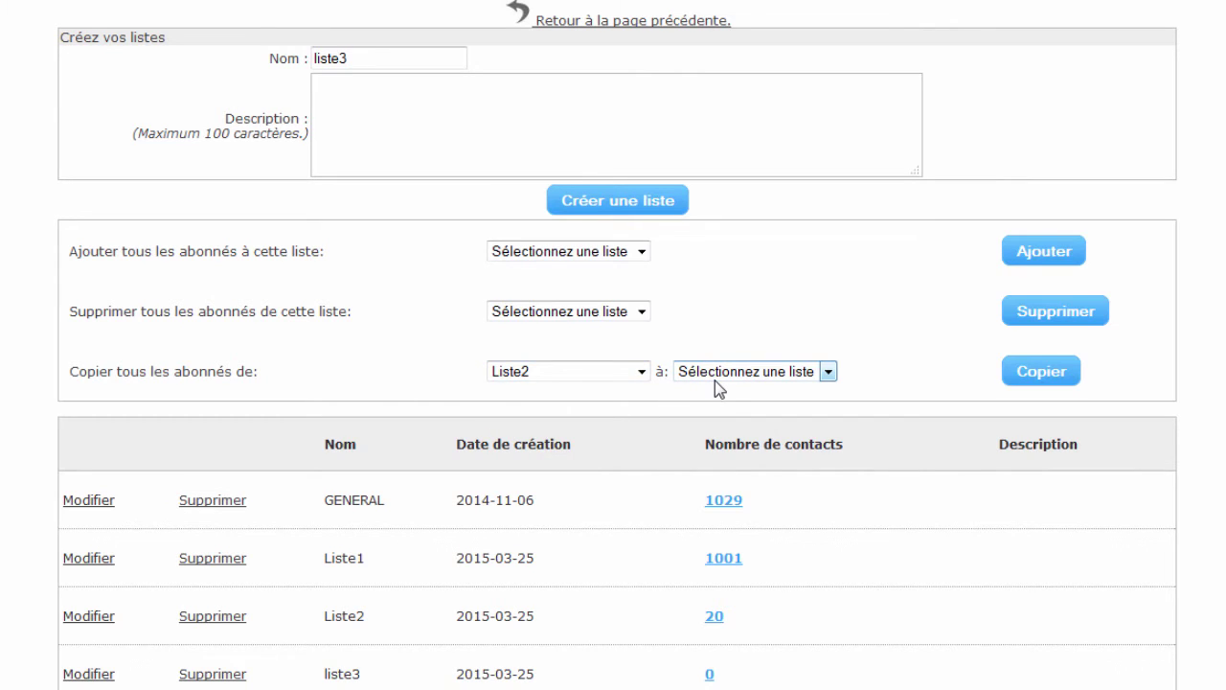
click(715, 380)
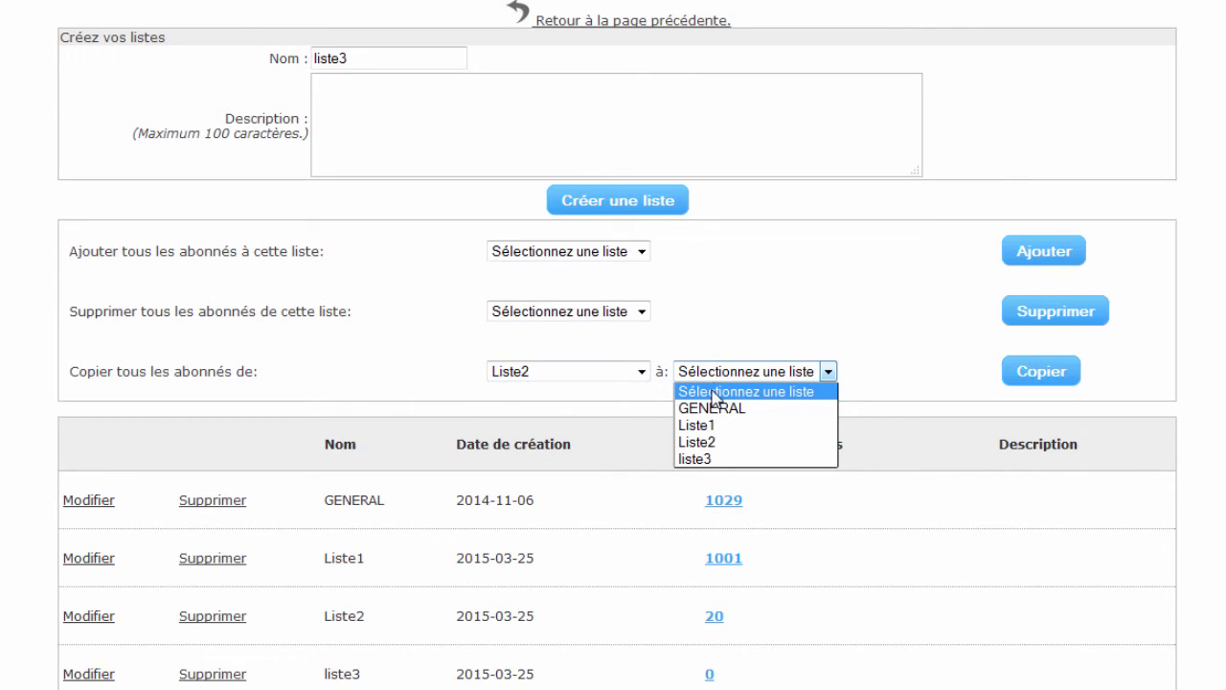
click(713, 460)
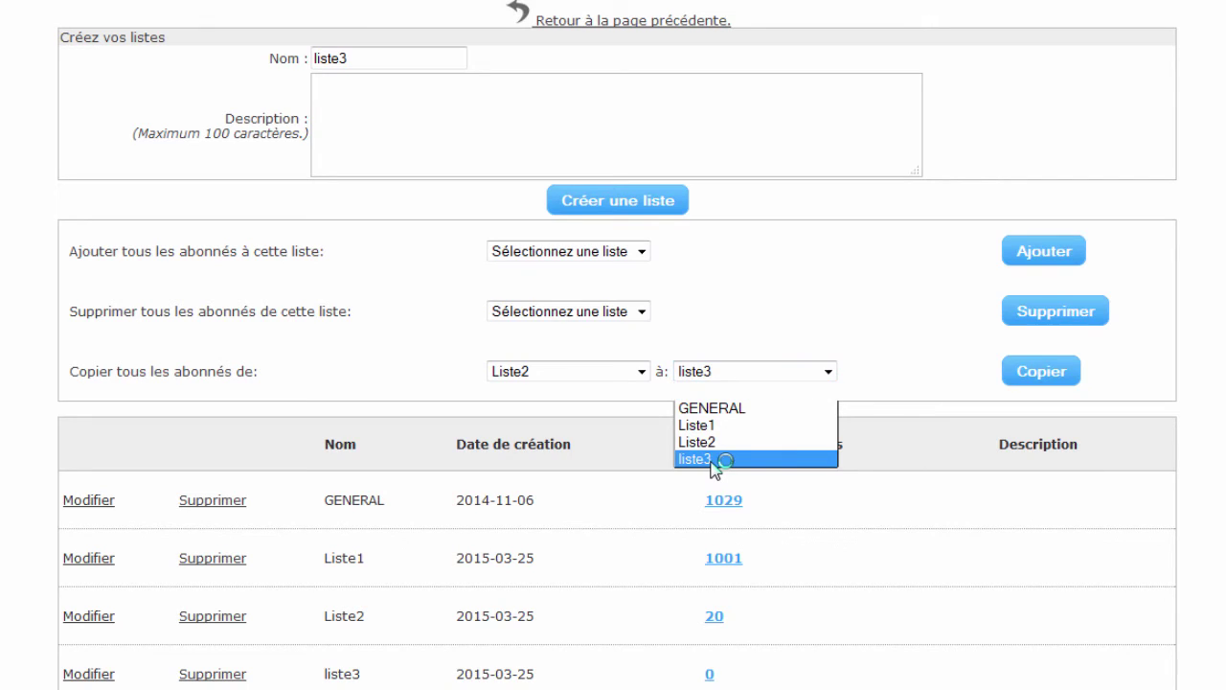
click(1012, 370)
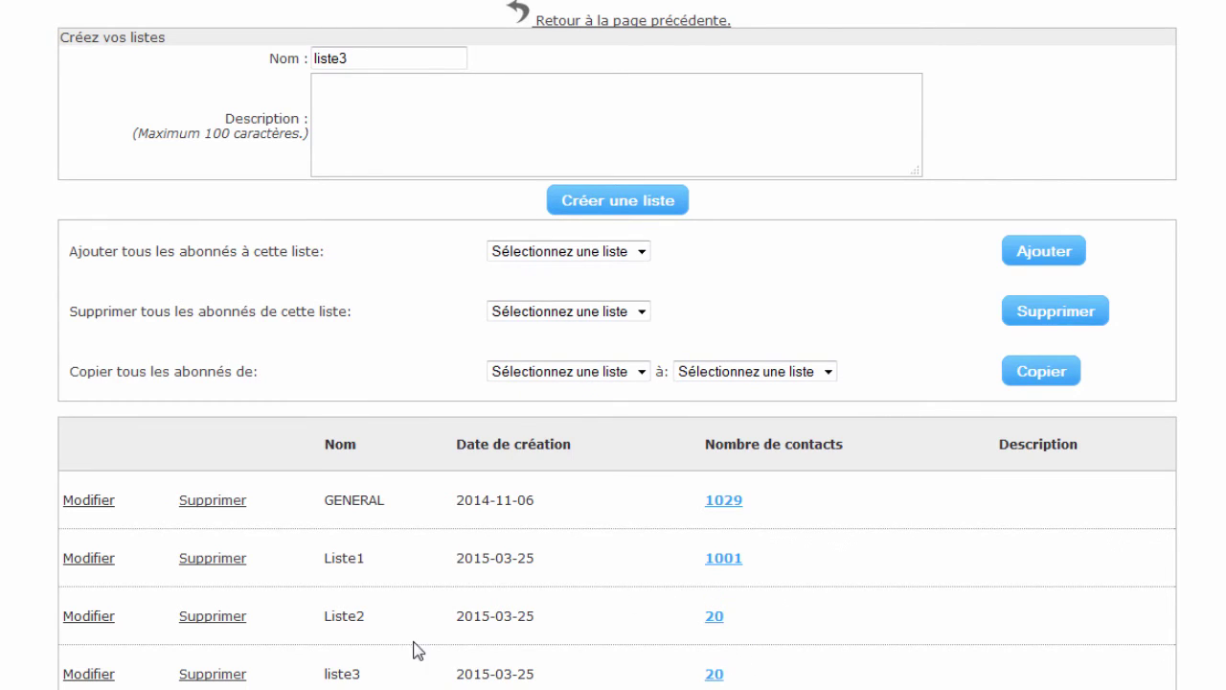
- Delete the mailing list liste3 and confirm the deletion
click(220, 675)
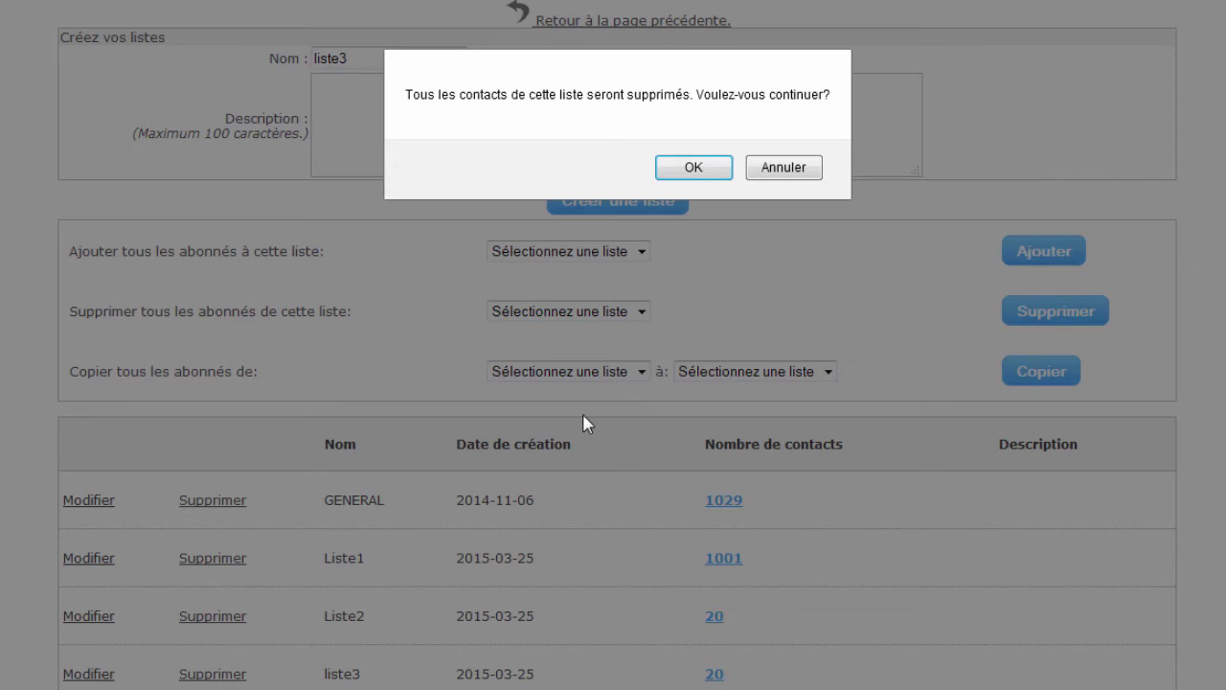
click(693, 168)
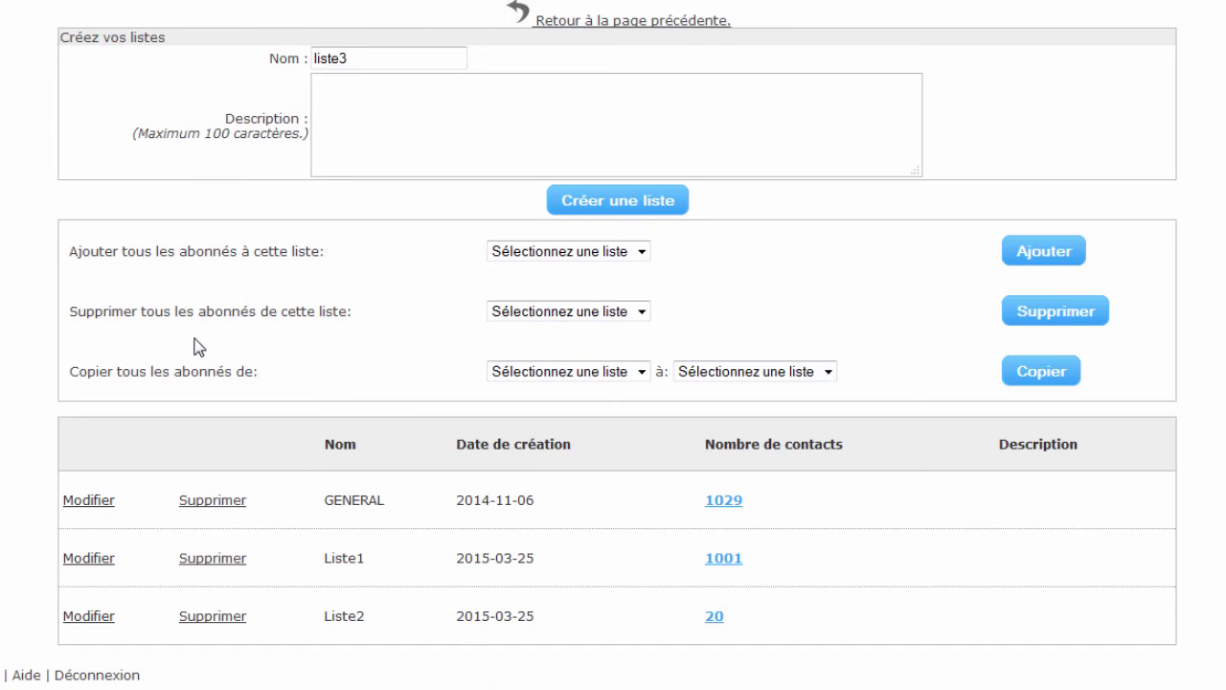
- Remove all subscribers from Liste2 while keeping the list itself, confirming the removal
click(627, 310)
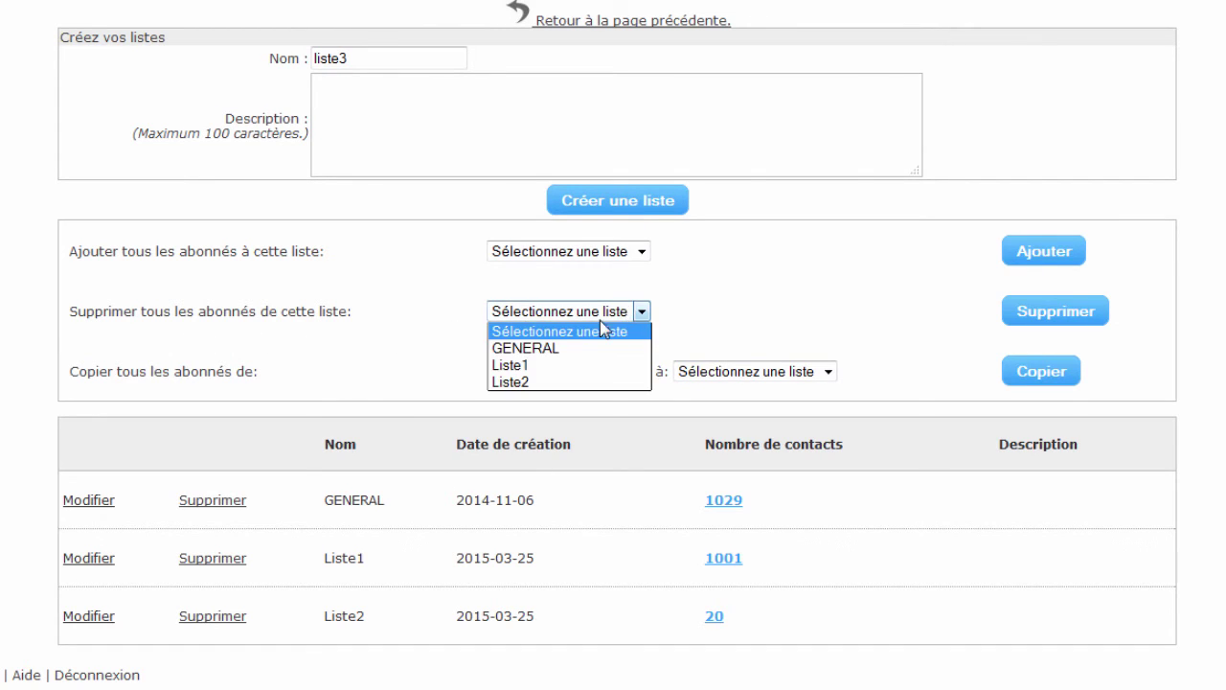
click(575, 381)
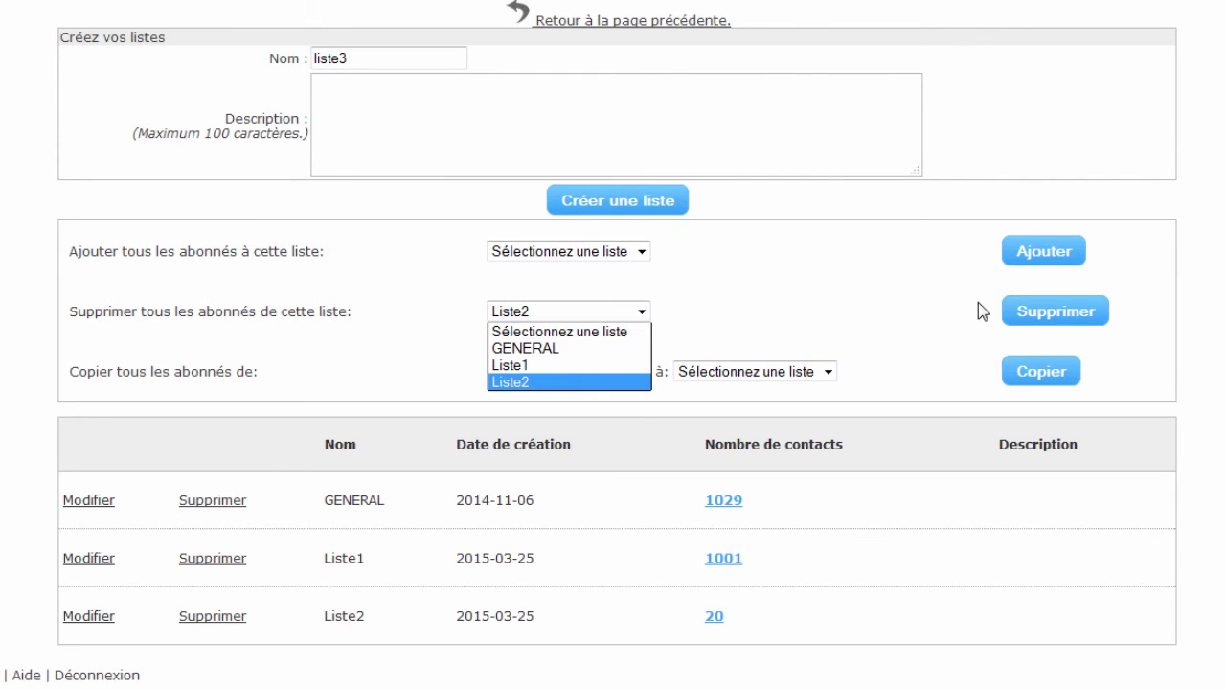
click(1030, 316)
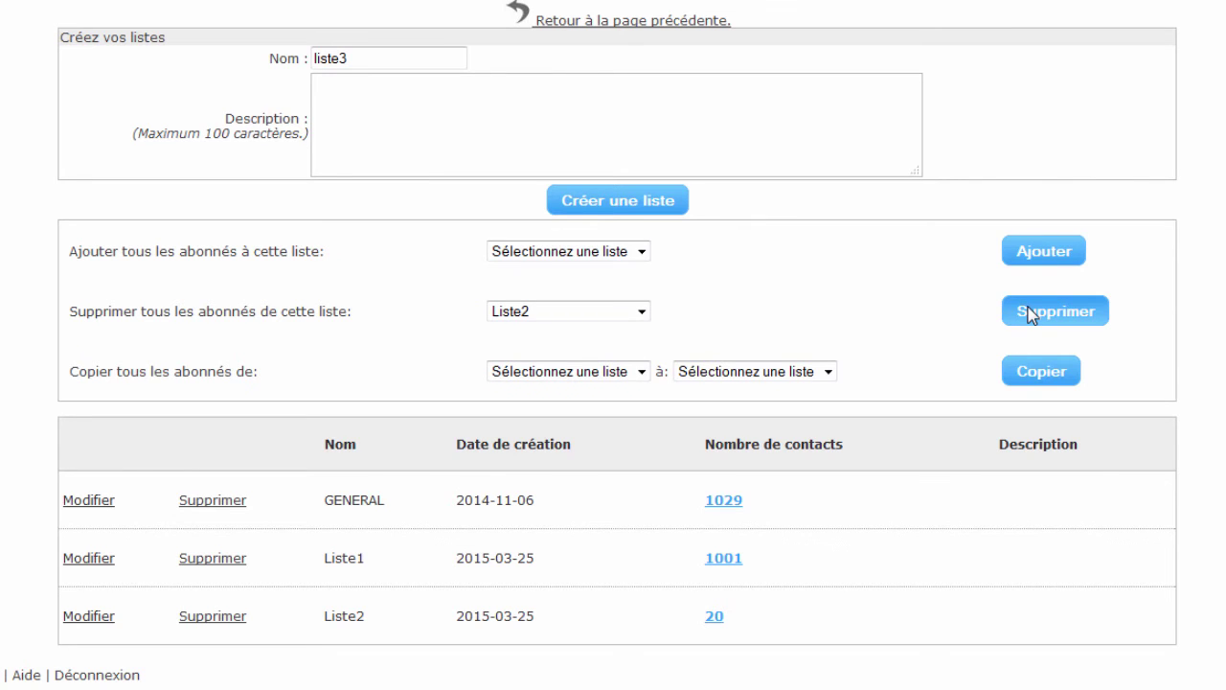
click(1030, 316)
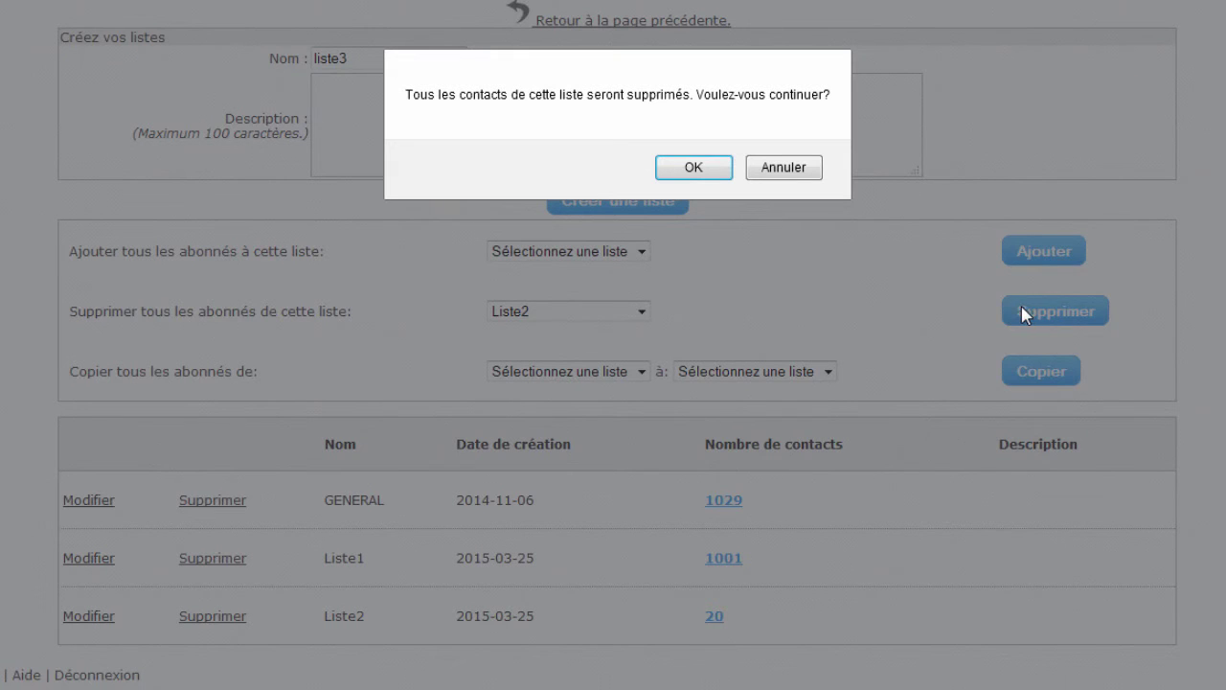
click(662, 174)
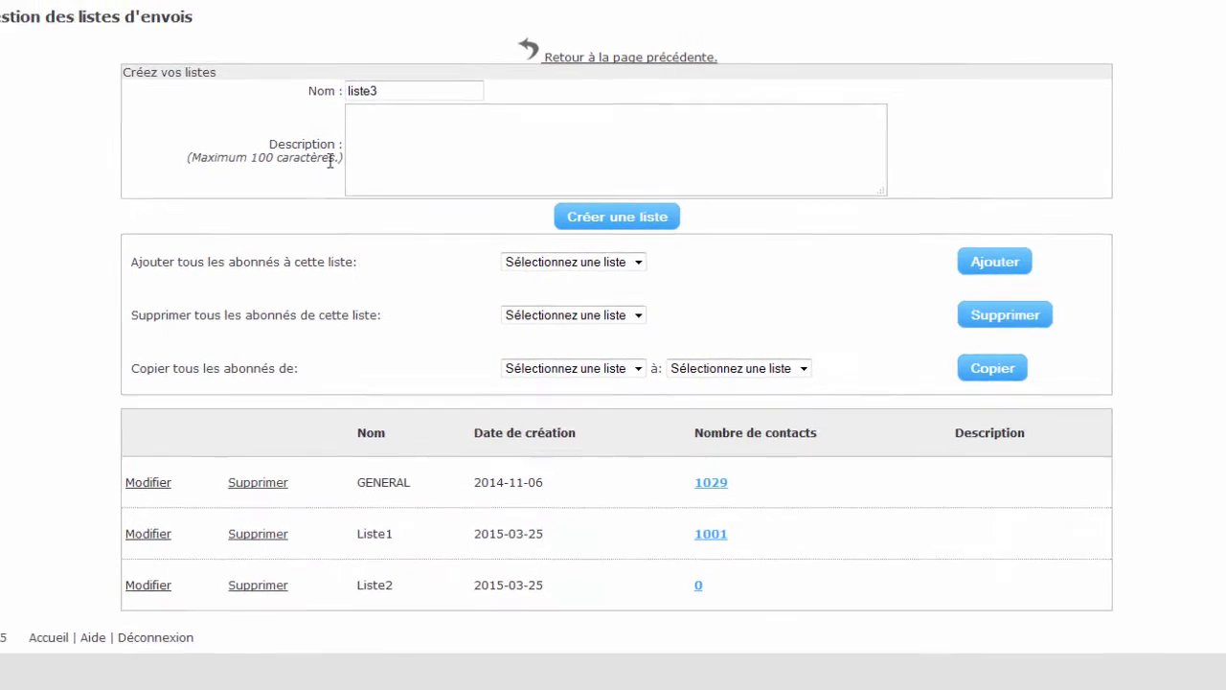
- Open the newsletter "Gestion des listes" with the Marelle design for editing and go to its final send options
mouse_move(314, 20)
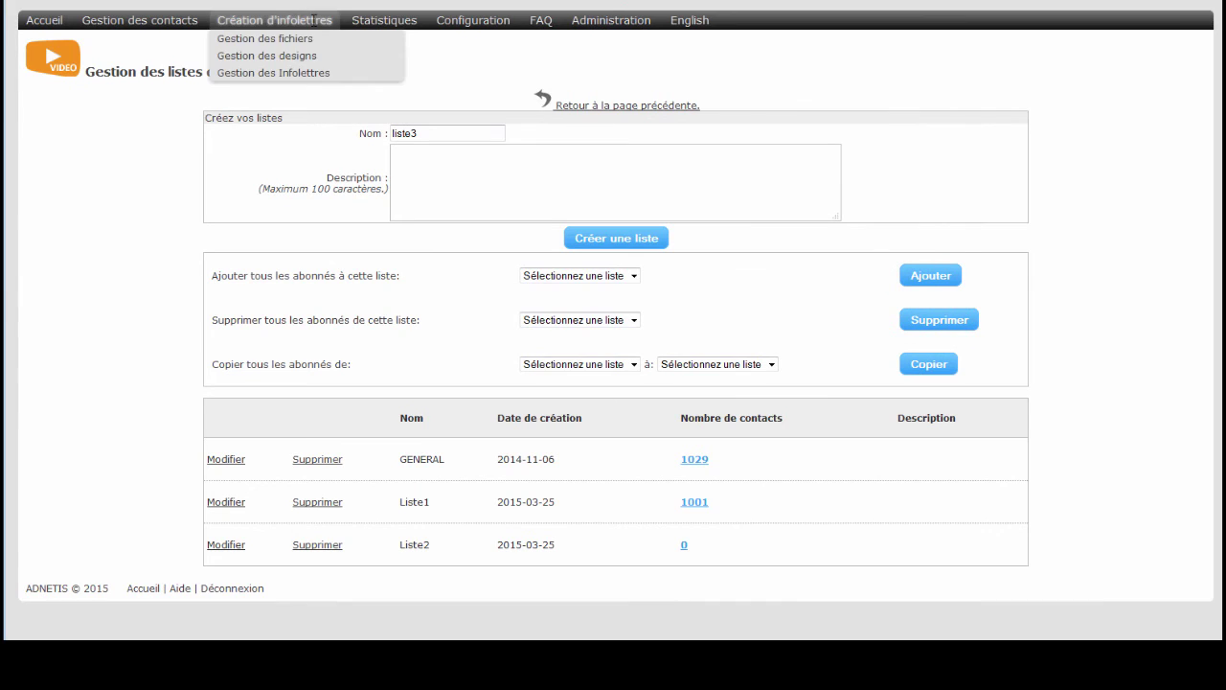
click(316, 74)
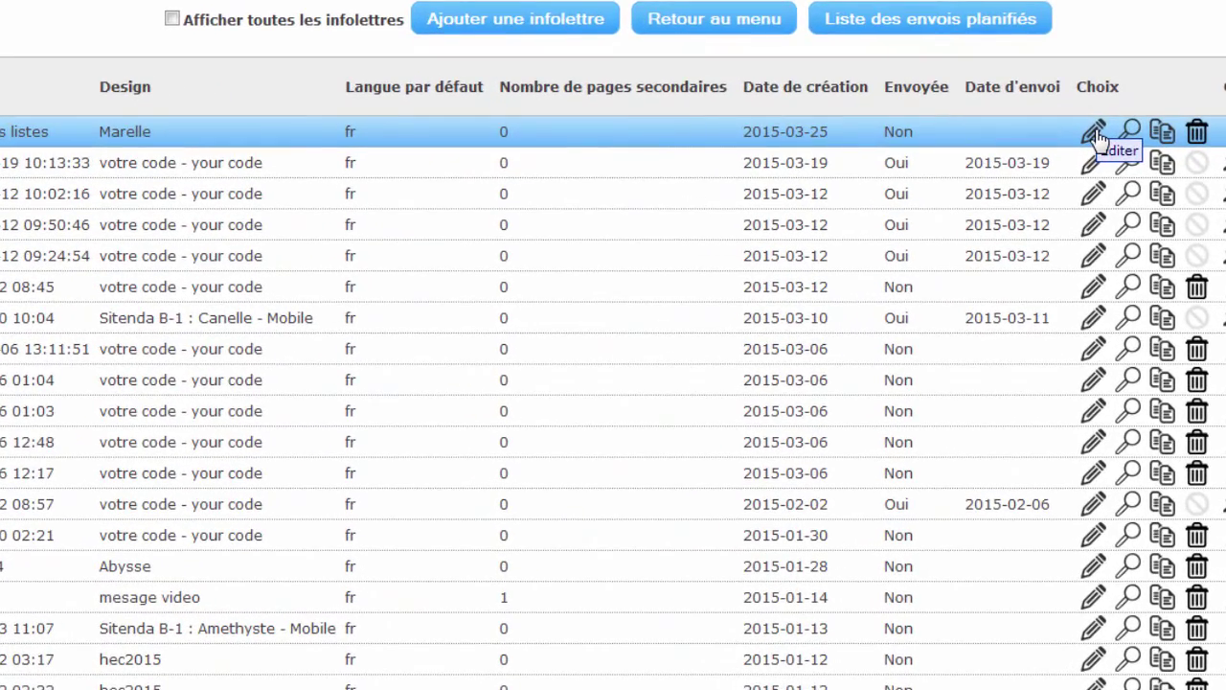
click(1093, 134)
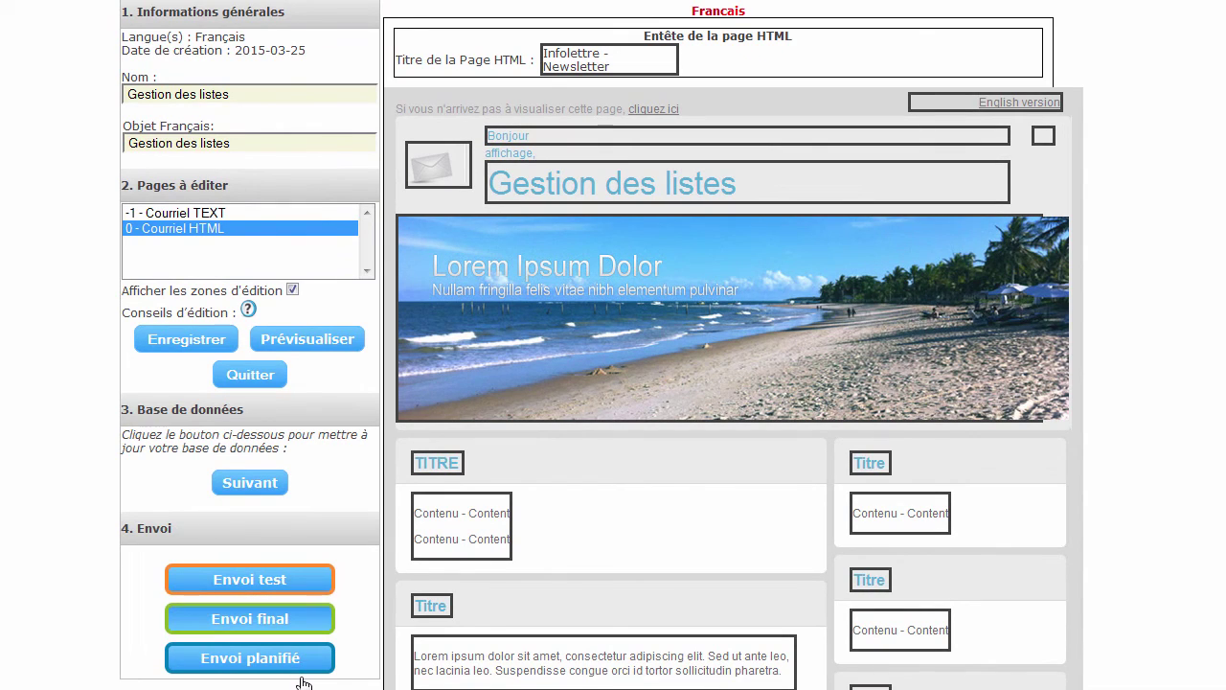
click(306, 628)
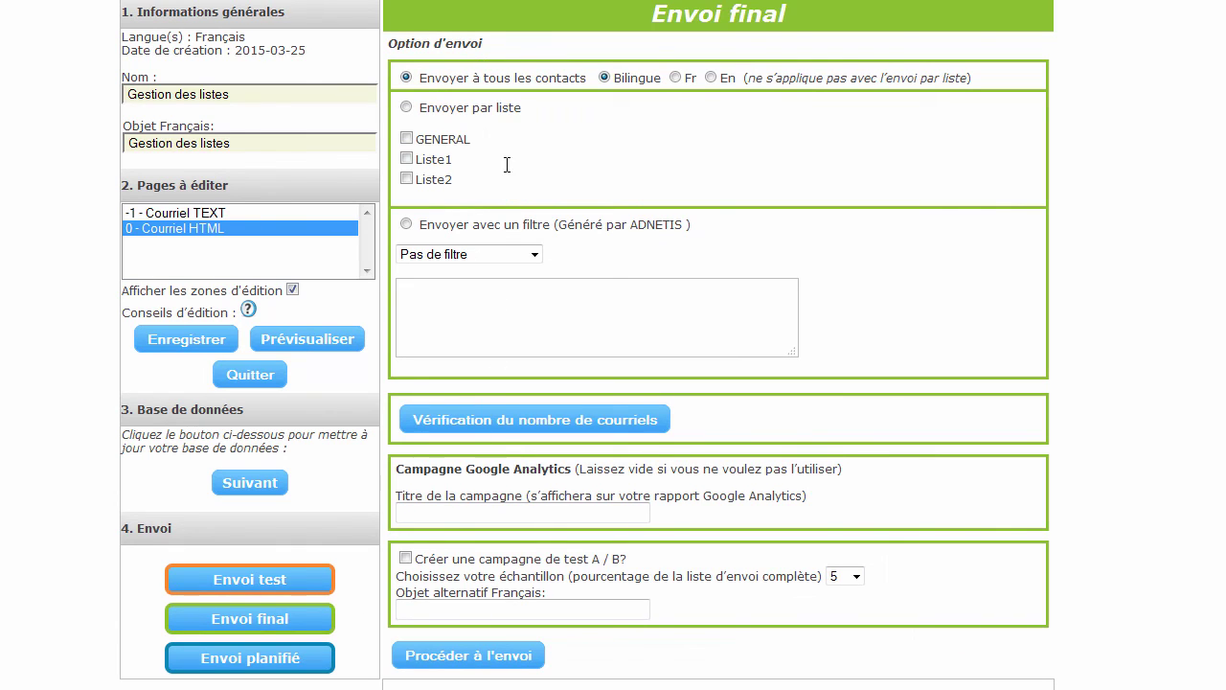
- Restrict the final send to Liste1, verify the number of emails, and proceed with sending the newsletter
click(407, 159)
click(560, 426)
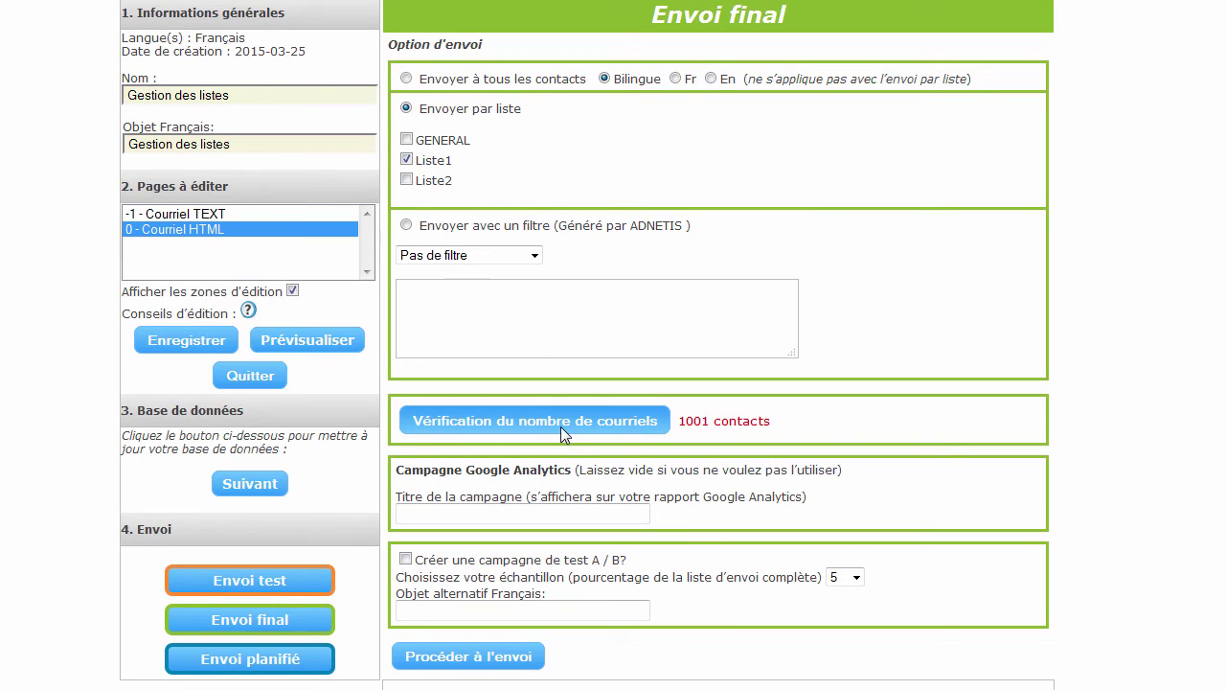
click(491, 617)
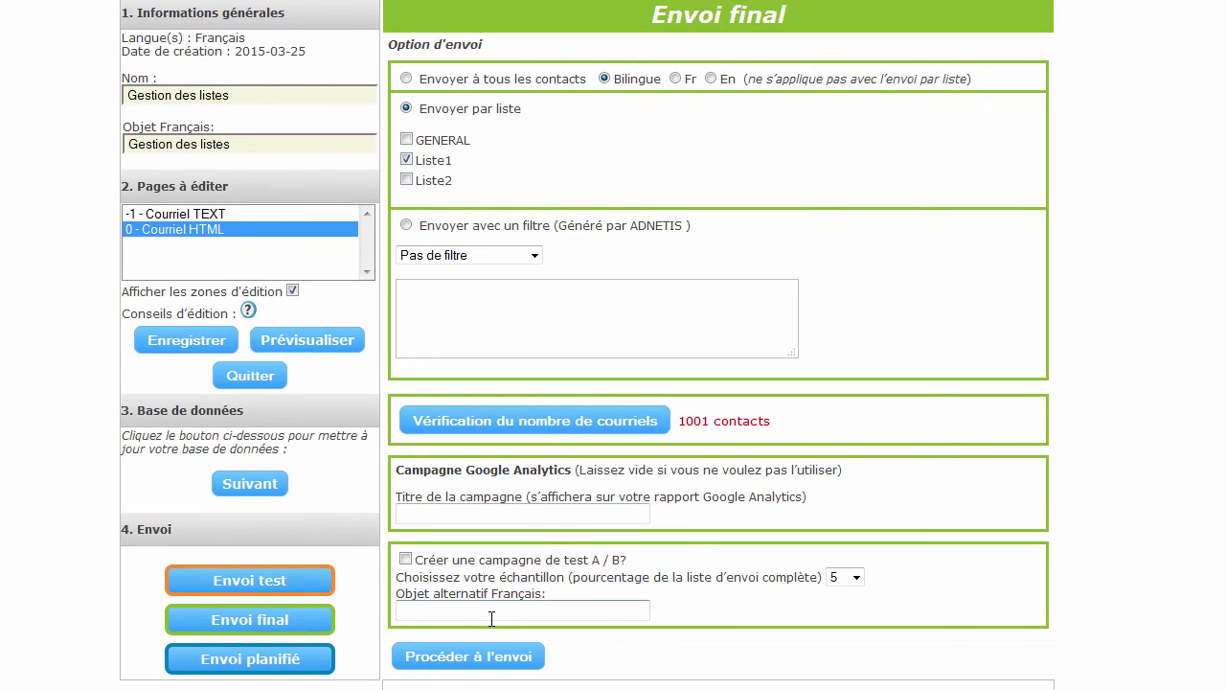
click(480, 666)
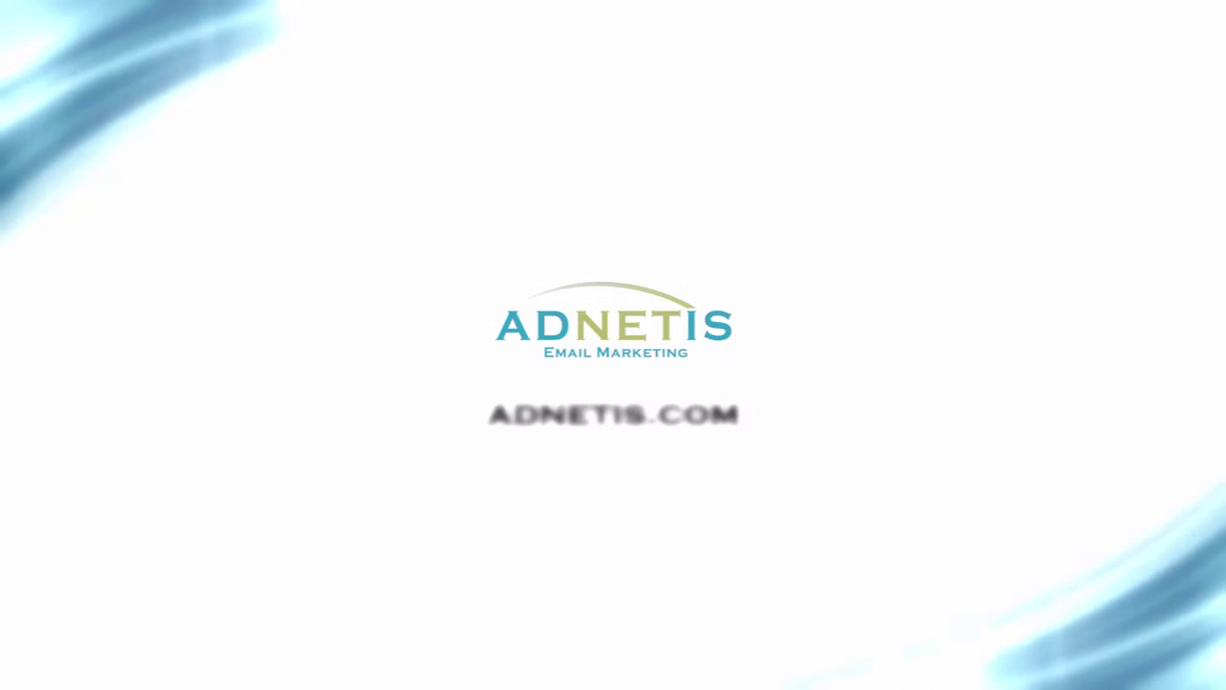